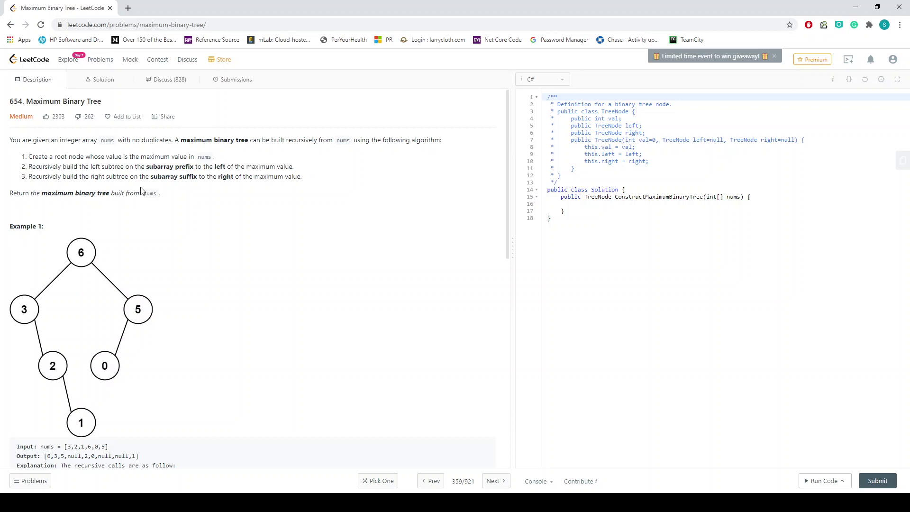
pyautogui.scroll(-1, 99, 236)
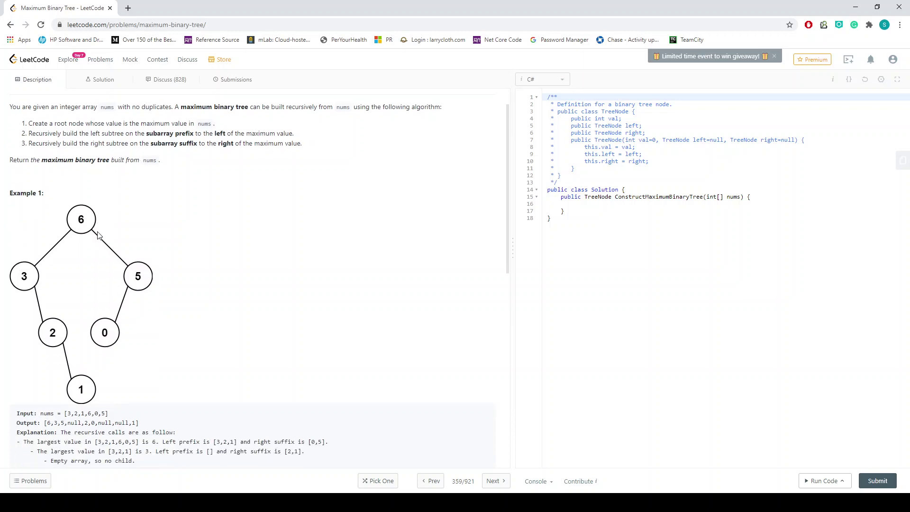
pyautogui.scroll(-1, 99, 236)
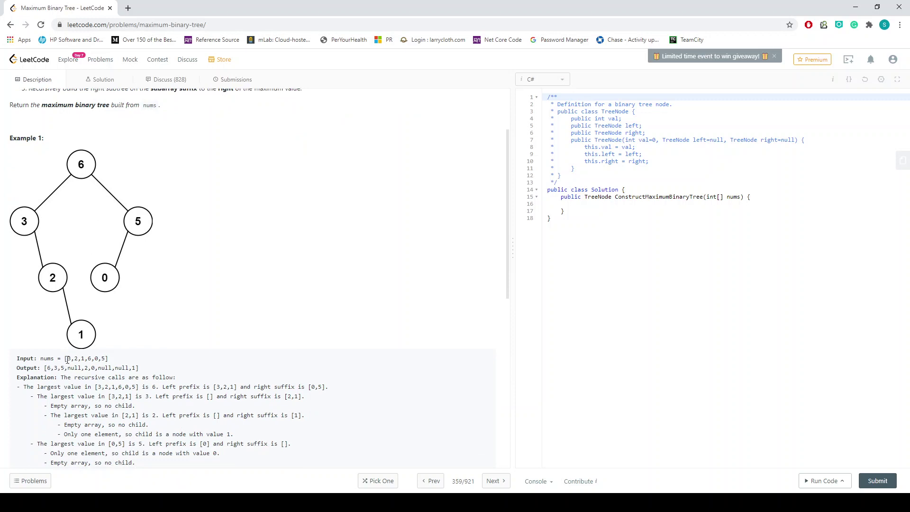
pyautogui.moveTo(67, 358); pyautogui.dragTo(106, 359)
pyautogui.scroll(2, 95, 359)
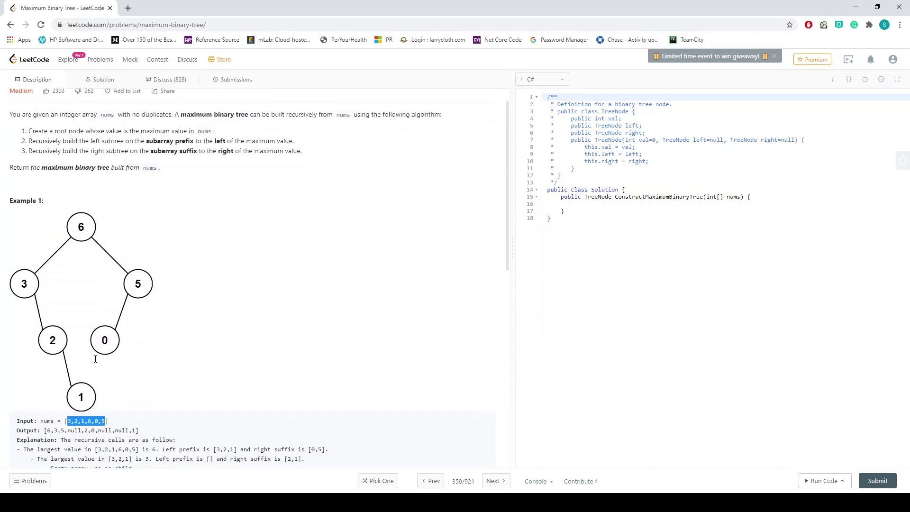
pyautogui.scroll(-1, 86, 377)
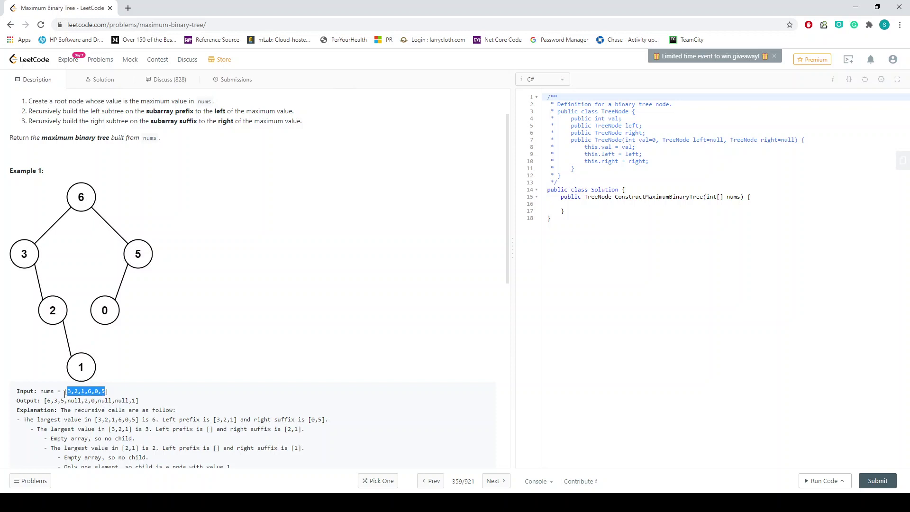
pyautogui.click(88, 407)
pyautogui.moveTo(67, 392); pyautogui.dragTo(85, 391)
pyautogui.click(93, 391)
pyautogui.moveTo(93, 392); pyautogui.dragTo(114, 393)
pyautogui.moveTo(68, 390); pyautogui.dragTo(105, 390)
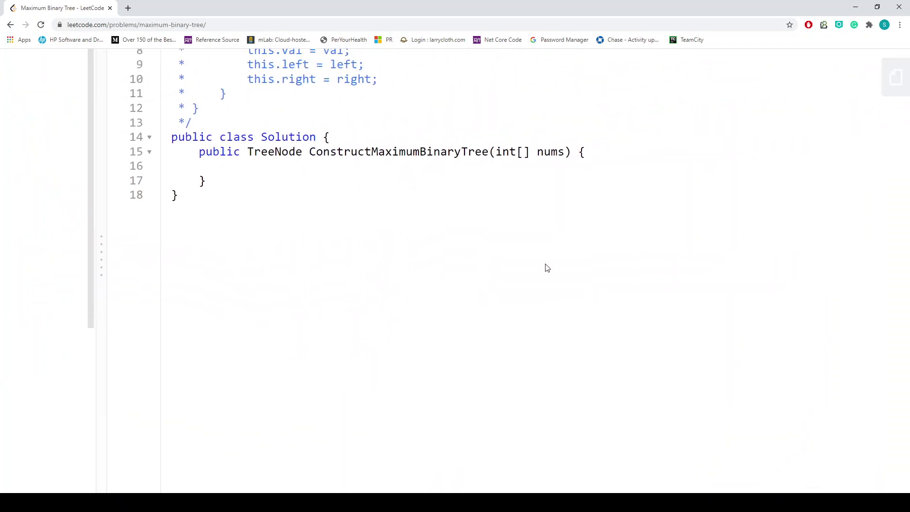
# Step: Write 'return ConstructMaxBinaryTree(nums, 0, nums.Length - 1);' in the empty method body
pyautogui.click(334, 177)
pyautogui.press('Return')
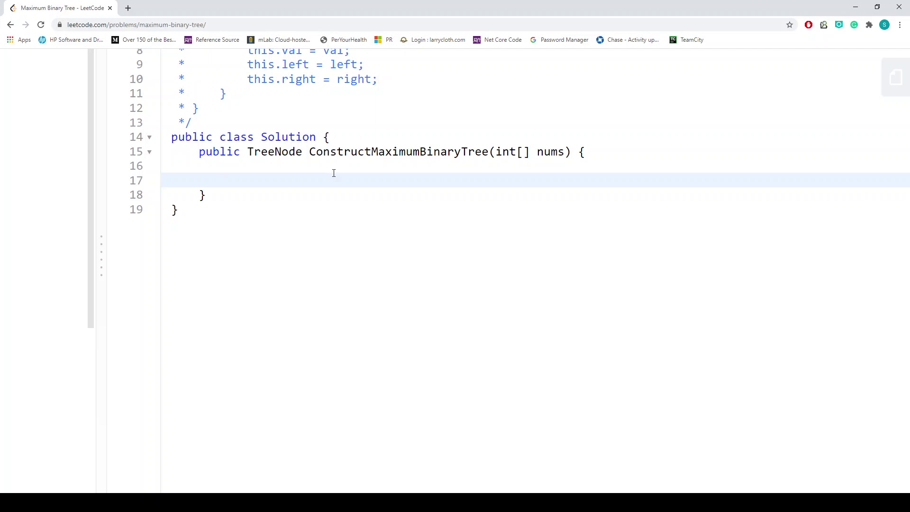
pyautogui.press('Up')
pyautogui.press('Return')
pyautogui.write('r')
pyautogui.write('etr')
pyautogui.press('BackSpace')
pyautogui.write('urn ')
pyautogui.write('Construct')
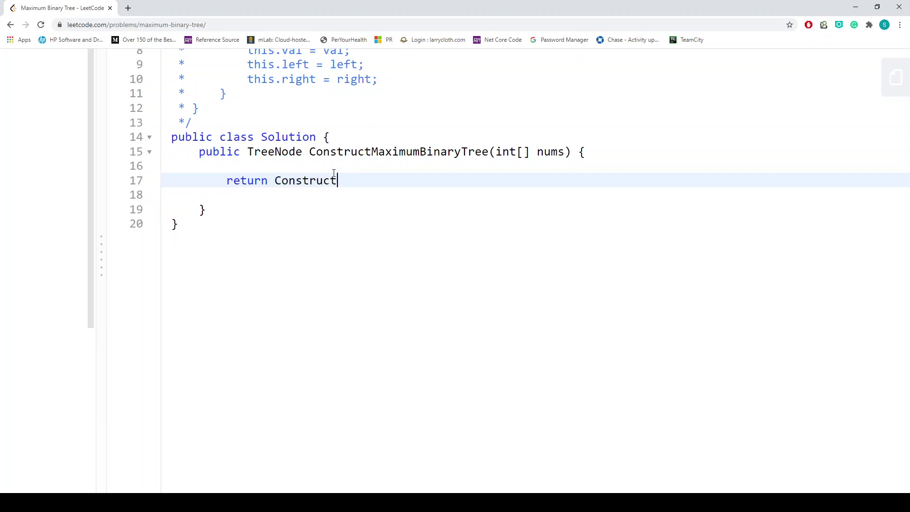
pyautogui.write('MaxBinaryTre')
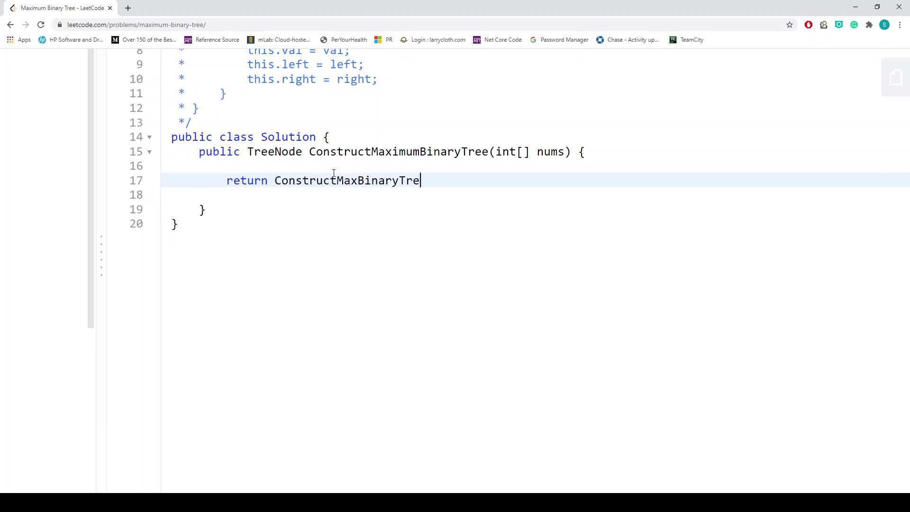
pyautogui.write('e(')
pyautogui.write('int')
pyautogui.press('BackSpace')
pyautogui.press('BackSpace')
pyautogui.press('BackSpace')
pyautogui.write('nums, ')
pyautogui.write('0, nums')
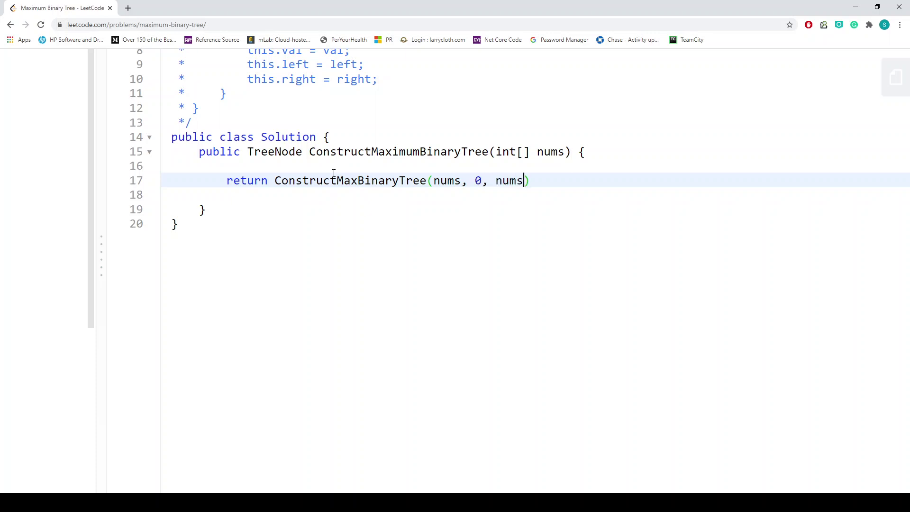
pyautogui.write('.')
pyautogui.write('Length')
pyautogui.write(' -')
pyautogui.press('BackSpace')
pyautogui.press('BackSpace')
pyautogui.write('-')
pyautogui.write(' 1);')
# Step: Delete the blank line after the return and add new lines below the method
pyautogui.press('Down')
pyautogui.press('Down')
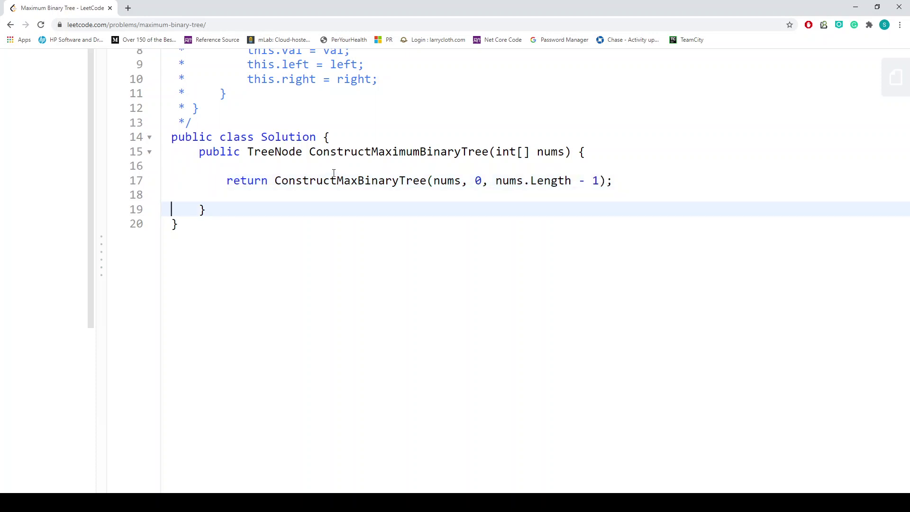
pyautogui.press('Up')
pyautogui.press('Delete')
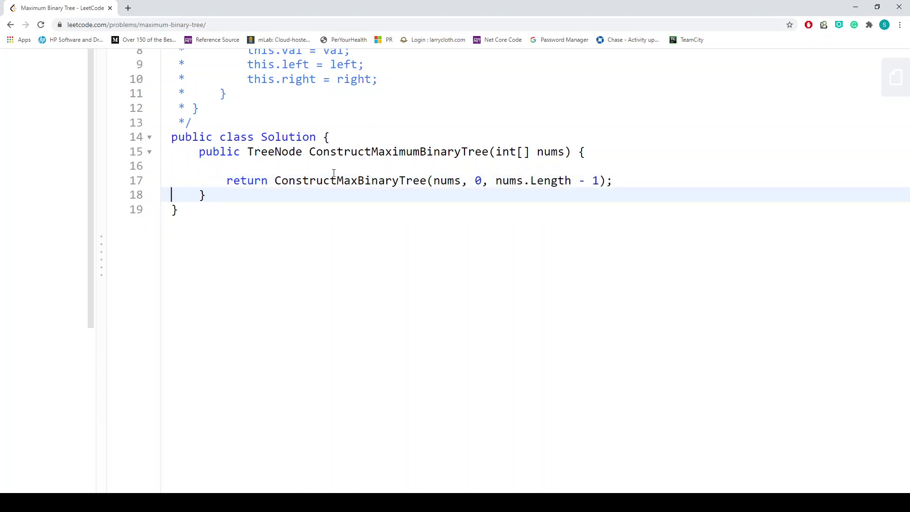
pyautogui.press('End')
pyautogui.press('Return')
pyautogui.press('Return')
pyautogui.write('pb')
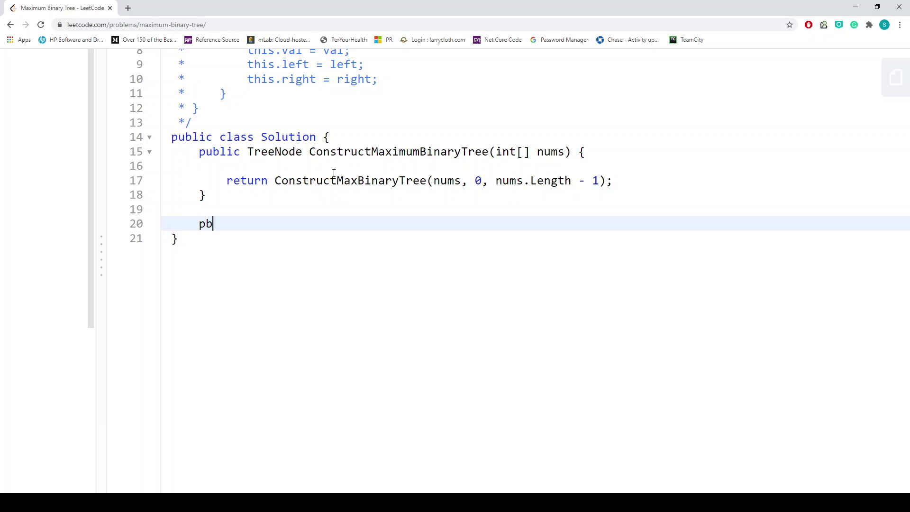
# Step: Write the helper signature ConstructMaxBinaryTree(int[] nums, int start, int end) with an empty body
pyautogui.press('BackSpace')
pyautogui.write('i')
pyautogui.press('BackSpace')
pyautogui.write('ublic Tre')
pyautogui.write('eNode Constru')
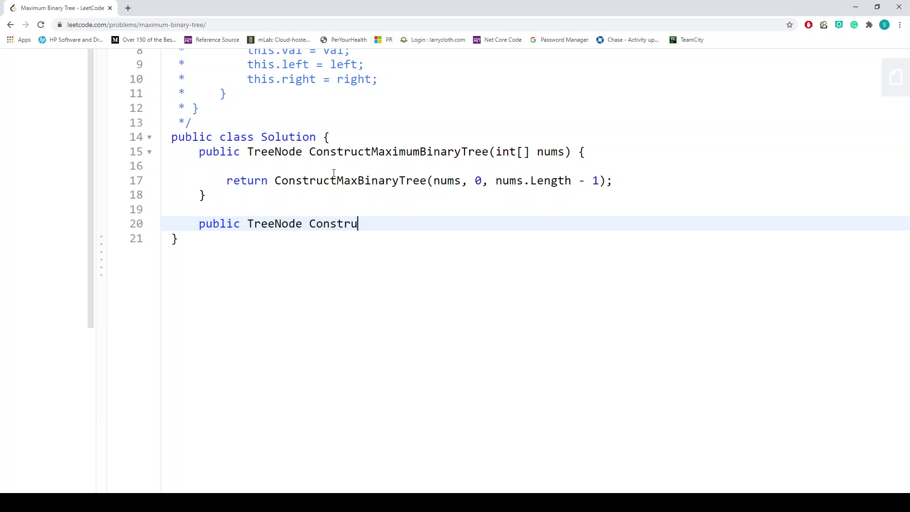
pyautogui.write('ctMaxBinar')
pyautogui.write('yTree(int[')
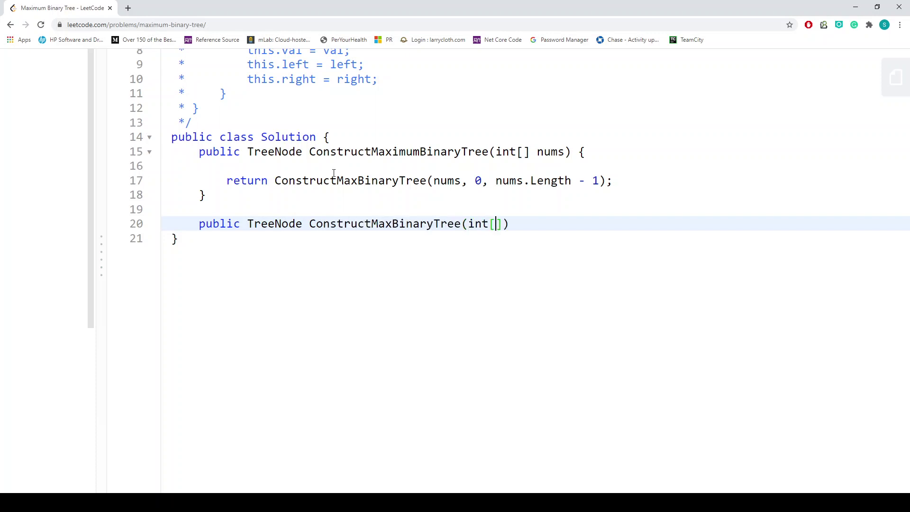
pyautogui.write('nu')
pyautogui.press('BackSpace')
pyautogui.press('BackSpace')
pyautogui.write('] num')
pyautogui.write('s, int sta')
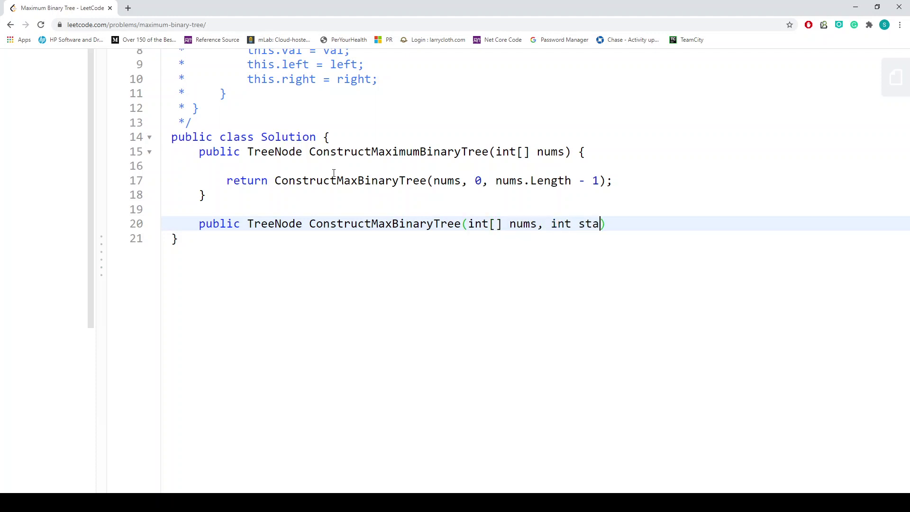
pyautogui.write('rt, int end)')
pyautogui.write('{')
pyautogui.press('Return')
pyautogui.press('Return')
pyautogui.press('Up')
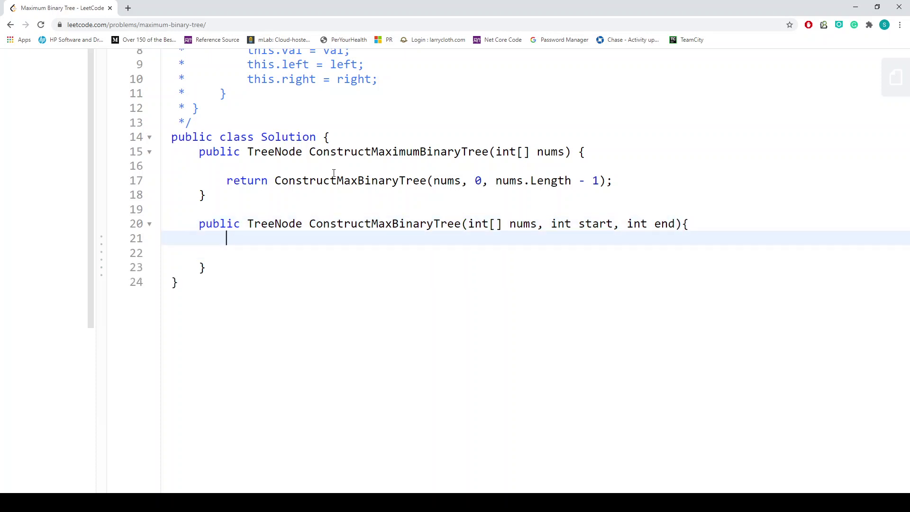
pyautogui.press('Return')
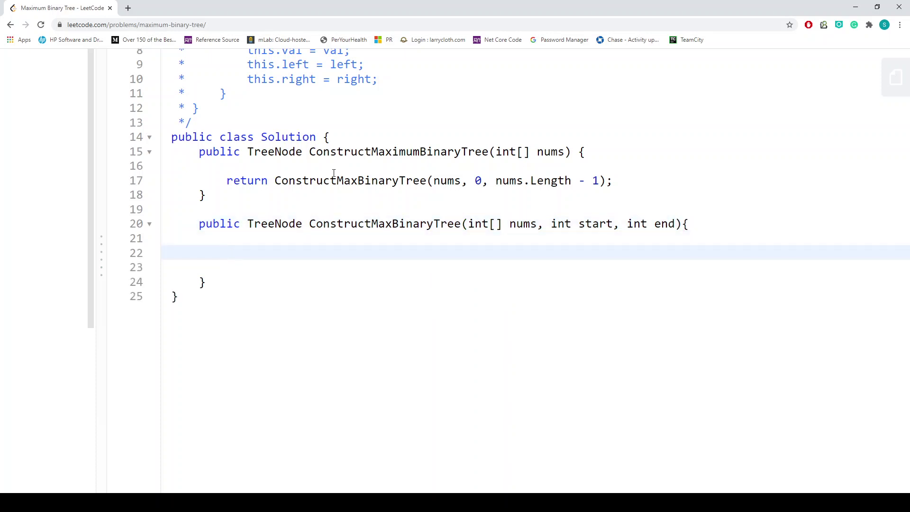
pyautogui.write('if(')
pyautogui.write('start > endd)')
# Step: Add the base case 'if (start > end) return null;' with blank lines below it
pyautogui.press('BackSpace')
pyautogui.press('BackSpace')
pyautogui.write('d')
pyautogui.write(')')
pyautogui.press('Return')
pyautogui.write('return n')
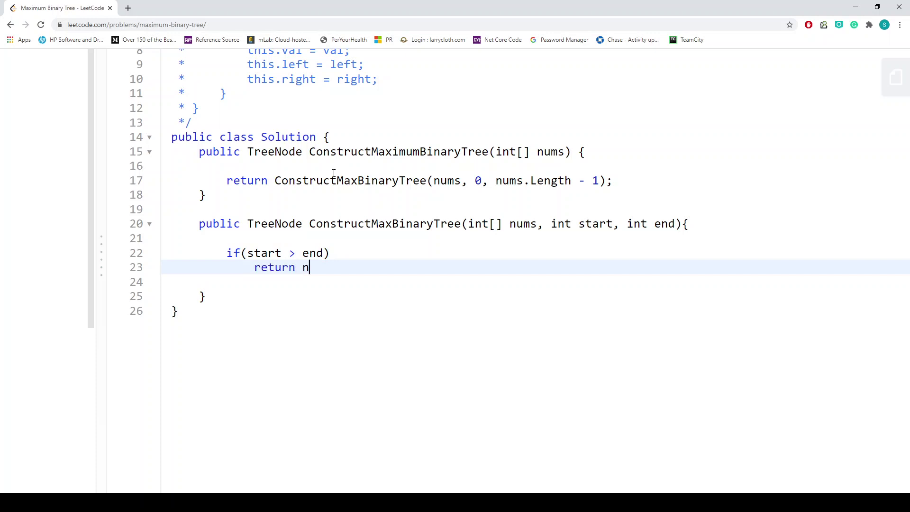
pyautogui.write('ull')
pyautogui.press('Return')
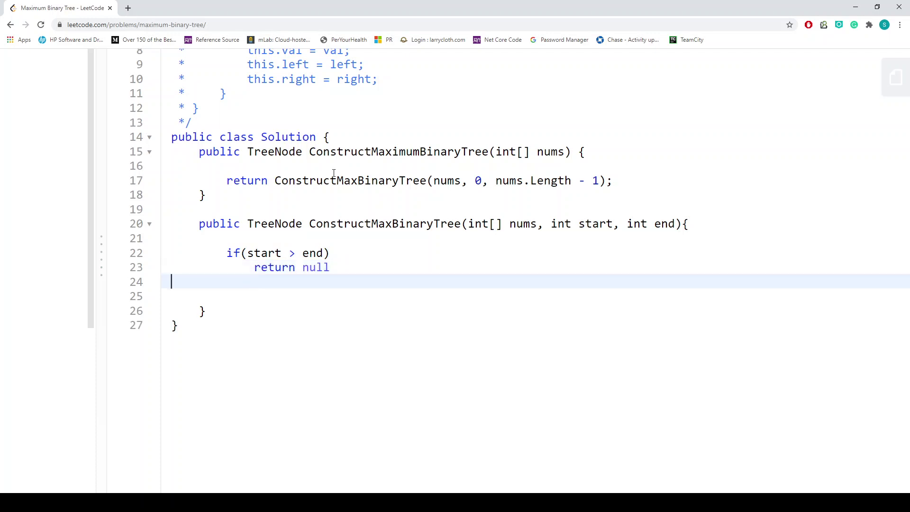
pyautogui.press('Up')
pyautogui.press('End')
pyautogui.write(';')
pyautogui.press('Return')
pyautogui.press('Return')
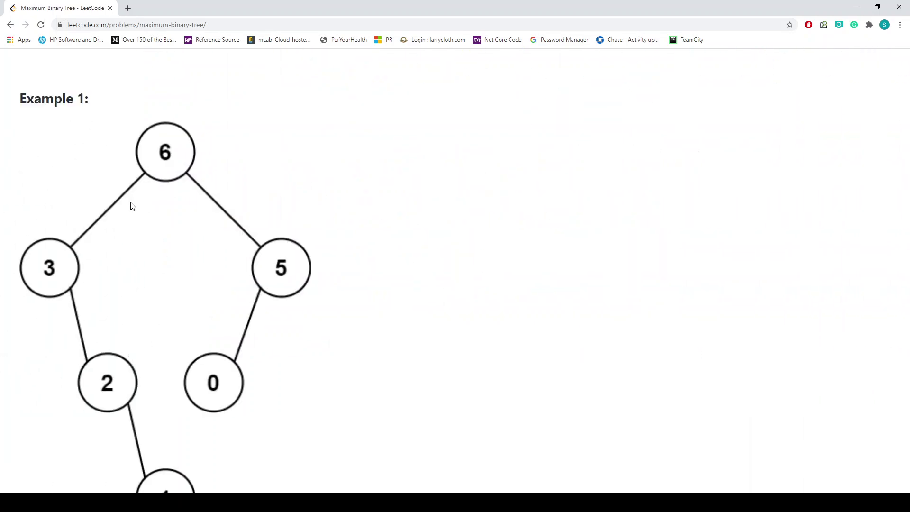
pyautogui.scroll(-3, 130, 206)
pyautogui.scroll(5, 130, 206)
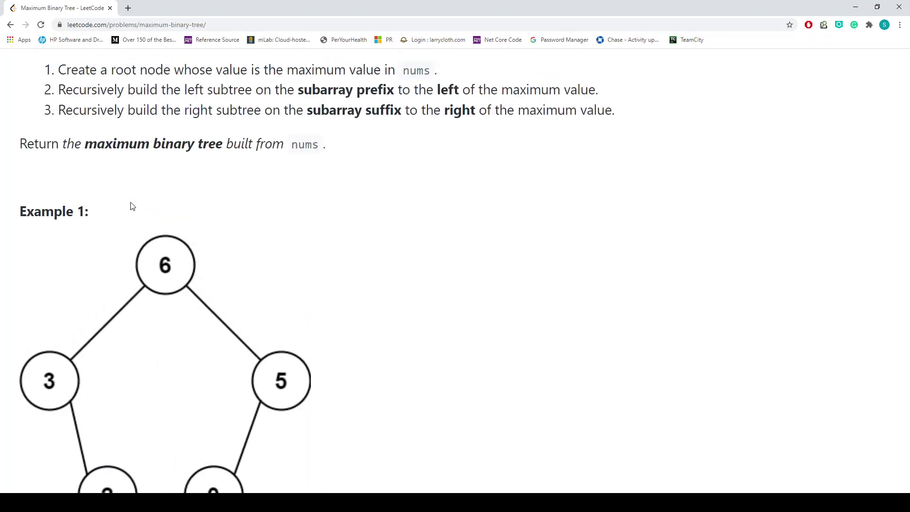
pyautogui.scroll(2, 130, 206)
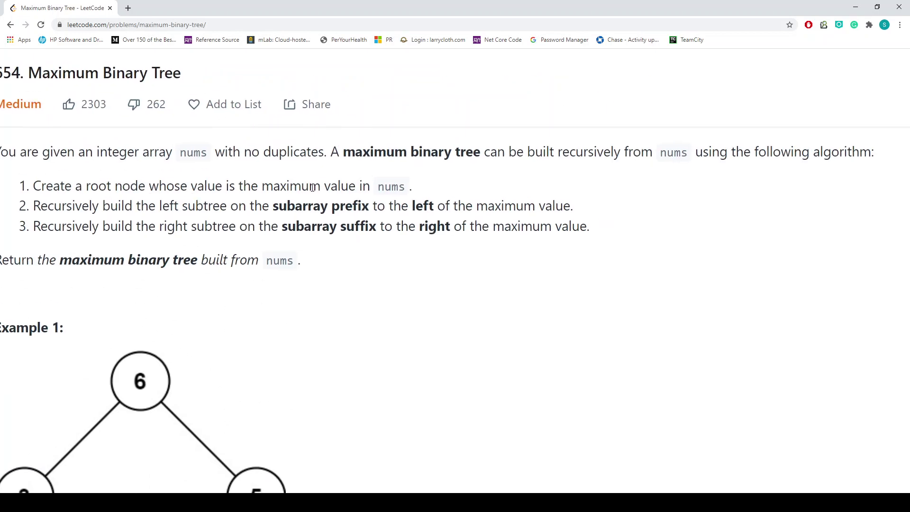
pyautogui.write('va')
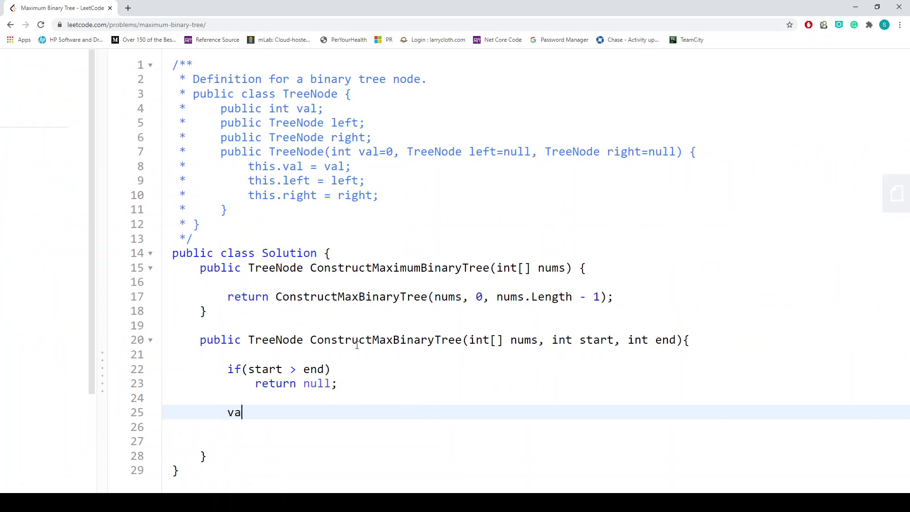
pyautogui.write('r maxval')
# Step: Declare 'var maxValueIndex = start;' after the base case, renaming the mistyped val
pyautogui.press('BackSpace')
pyautogui.press('BackSpace')
pyautogui.press('BackSpace')
pyautogui.write('ValueIndex')
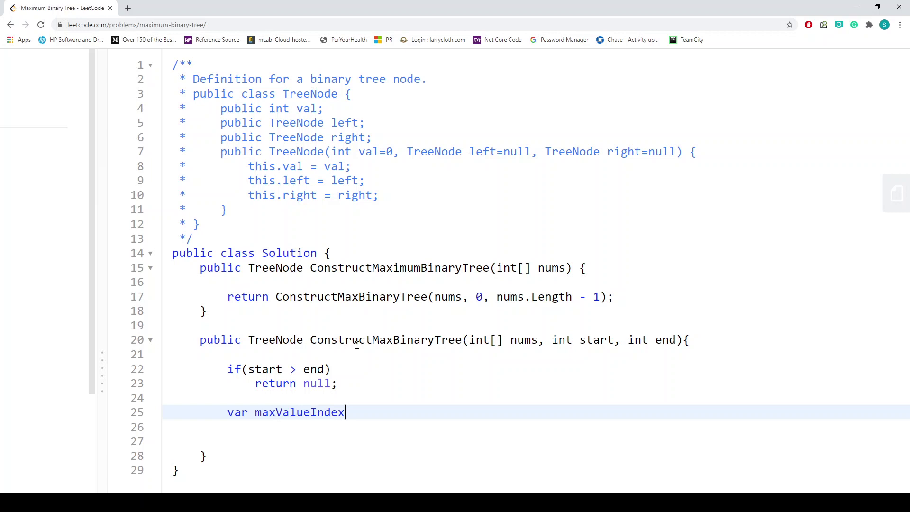
pyautogui.write(' =')
pyautogui.write(' st')
pyautogui.write('art;')
pyautogui.press('Return')
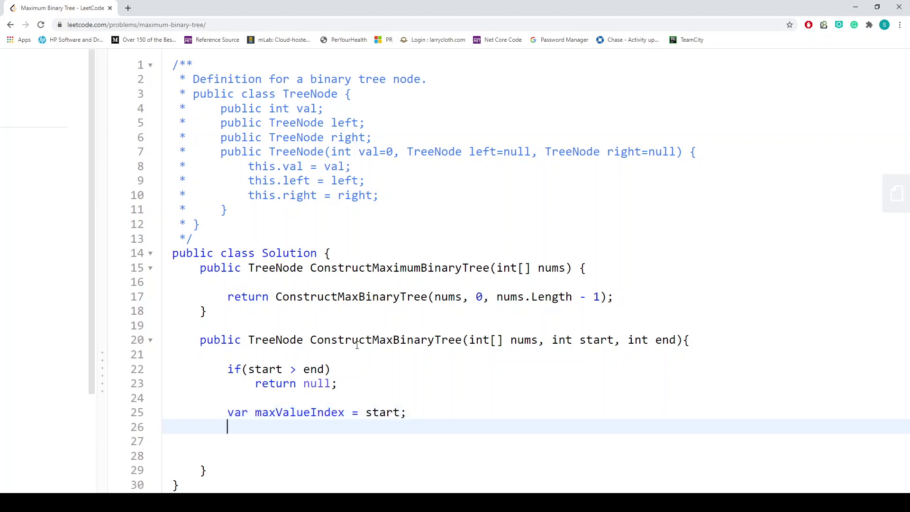
pyautogui.write('for(int i')
pyautogui.write(' = start; ')
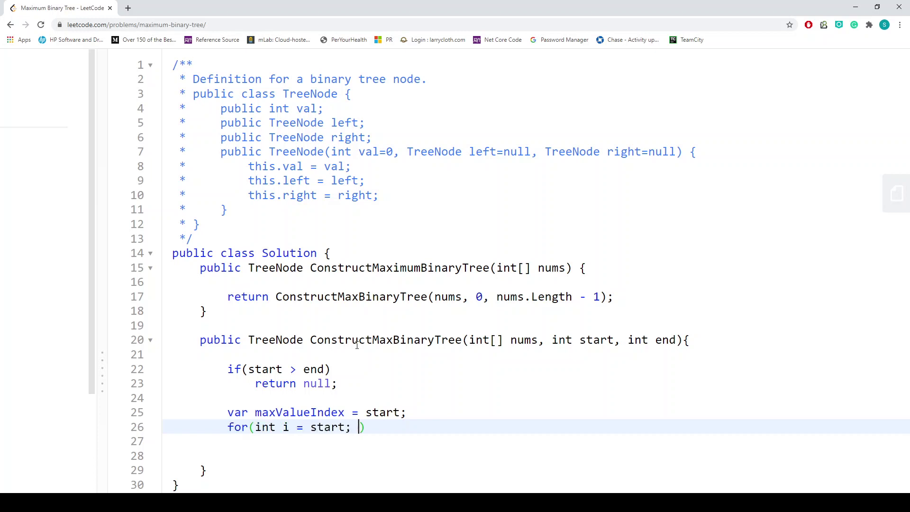
pyautogui.write('i <')
# Step: Complete the for loop header with 'i <= end; i++' and the if that sets maxValueIndex = i
pyautogui.press('Left')
pyautogui.press('Left')
pyautogui.press('Left')
pyautogui.press('BackSpace')
pyautogui.write('+ 1')
pyautogui.press('Right')
pyautogui.press('Right')
pyautogui.press('Right')
pyautogui.press('Right')
pyautogui.press('Right')
pyautogui.press('Right')
pyautogui.write('end')
pyautogui.press('Left')
pyautogui.press('Left')
pyautogui.press('Left')
pyautogui.press('Left')
pyautogui.write('=')
pyautogui.press('End')
pyautogui.write('; i++')
pyautogui.write('){')
pyautogui.press('Return')
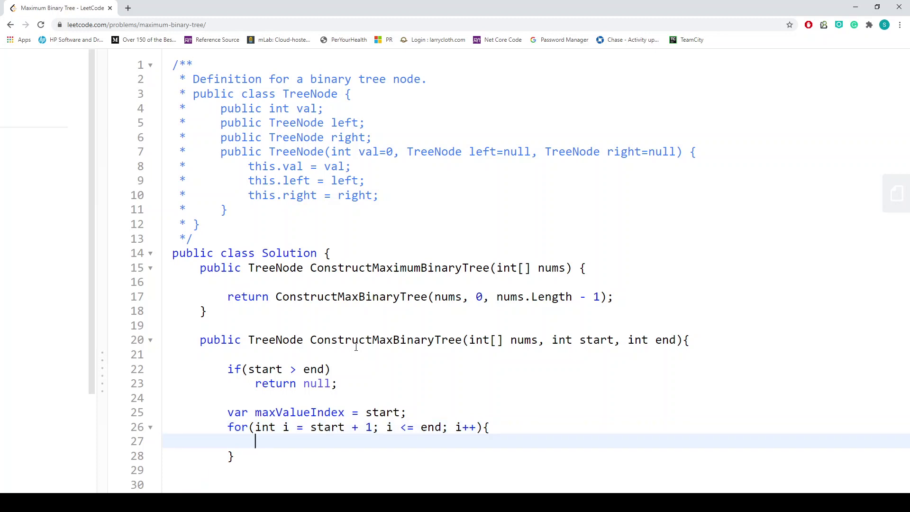
pyautogui.write('if(nu')
pyautogui.write('ms[i] ')
pyautogui.write('> nums[')
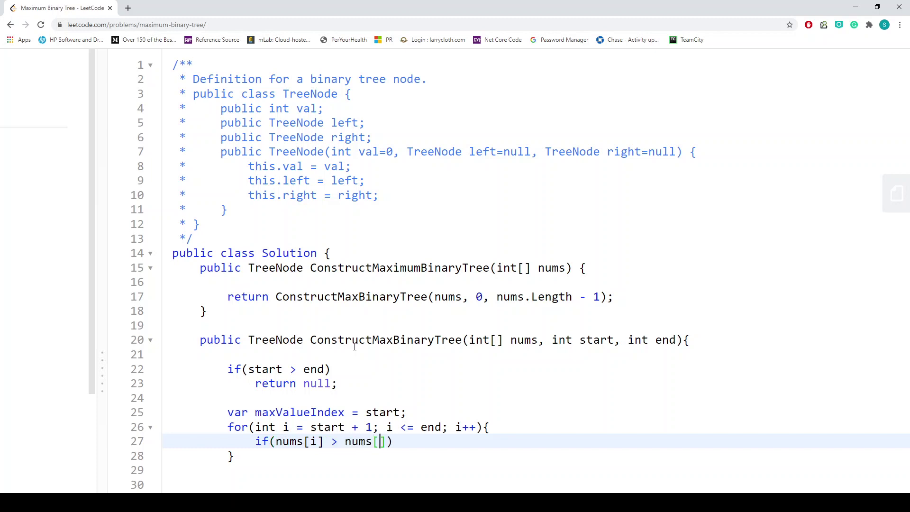
pyautogui.write('maxValue')
pyautogui.write('Index]){')
pyautogui.press('Return')
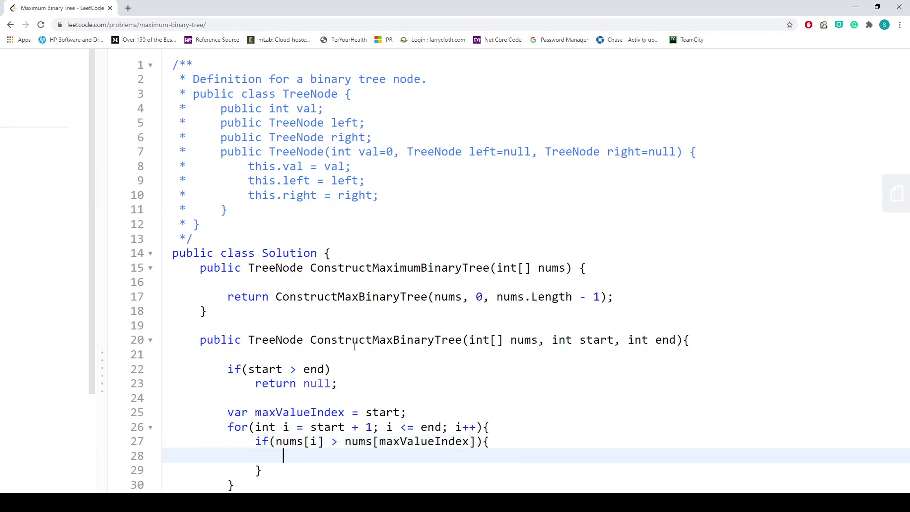
pyautogui.write('ma')
pyautogui.press('BackSpace')
pyautogui.press('BackSpace')
pyautogui.write('a')
pyautogui.press('BackSpace')
pyautogui.write('maxValueIndex')
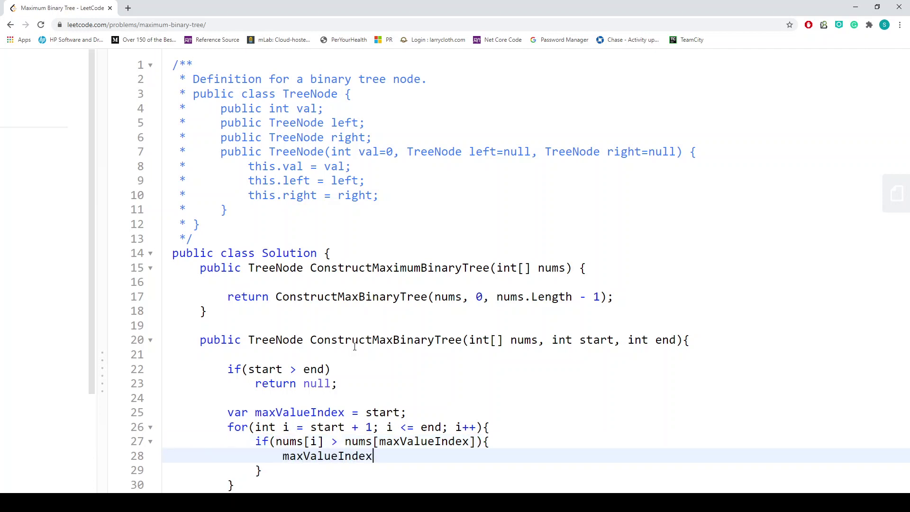
pyautogui.write(' = i')
pyautogui.write(';')
# Step: Move the opening braces of the if block and the for loop onto their own lines
pyautogui.press('Up')
pyautogui.hotkey('ctrl', 'Right')
pyautogui.press('Right')
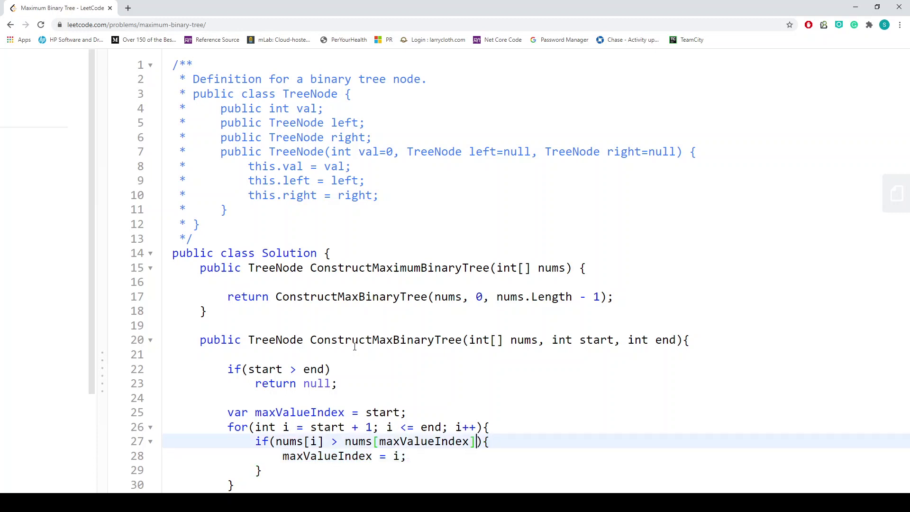
pyautogui.press('Right')
pyautogui.press('Return')
pyautogui.press('Up')
pyautogui.press('Up')
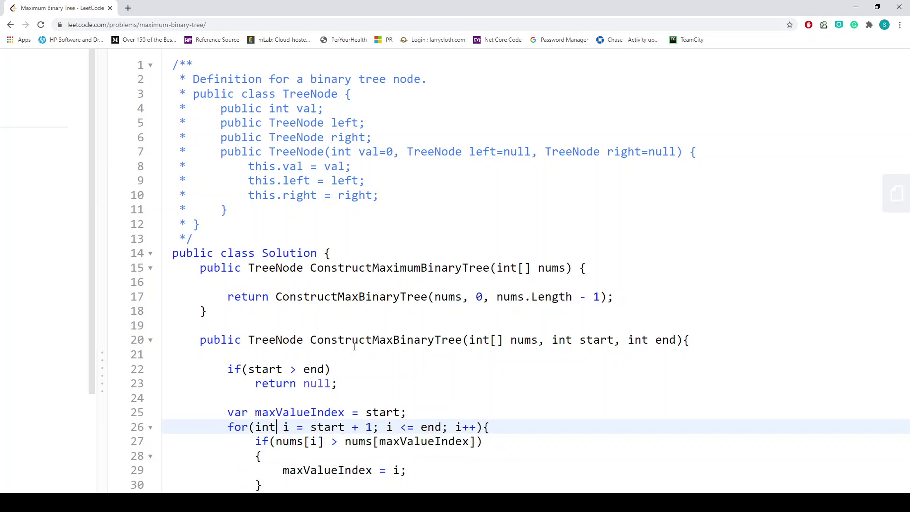
pyautogui.hotkey('ctrl', 'Right')
pyautogui.hotkey('ctrl', 'Right')
pyautogui.hotkey('ctrl', 'Right')
pyautogui.hotkey('ctrl', 'Right')
pyautogui.hotkey('ctrl', 'Right')
pyautogui.press('End')
pyautogui.press('Left')
pyautogui.press('Return')
pyautogui.scroll(-3, 355, 347)
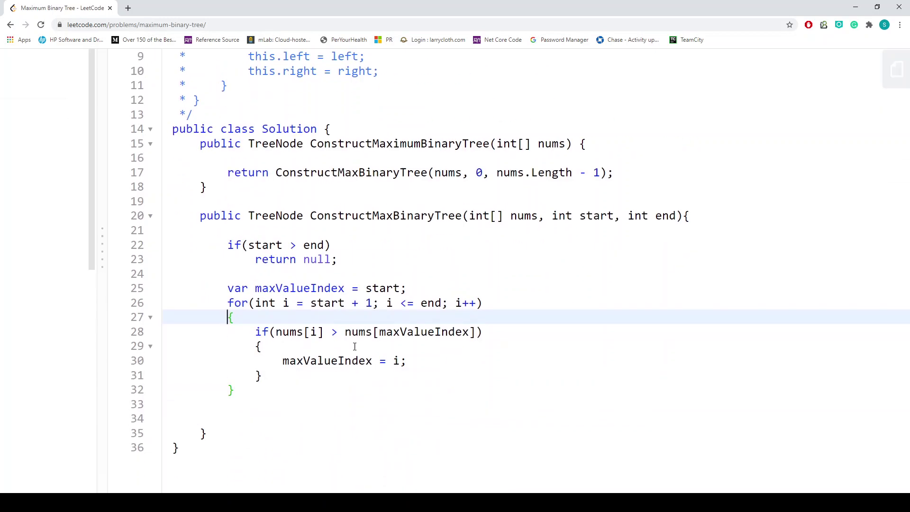
pyautogui.scroll(-1, 354, 347)
# Step: Below the loop, create node = new TreeNode(nums[maxValueIndex]) and set node.left recursively for start..maxValueIndex - 1
pyautogui.click(252, 349)
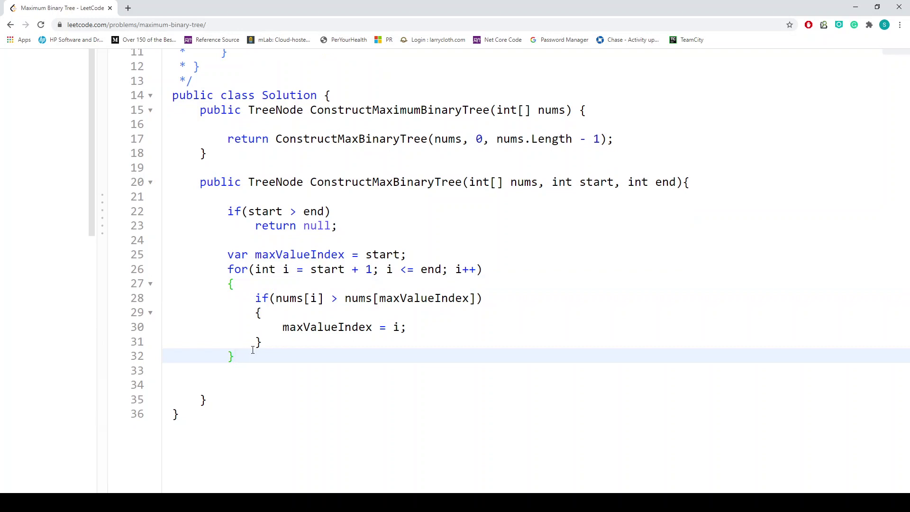
pyautogui.press('Return')
pyautogui.press('Return')
pyautogui.write('var n')
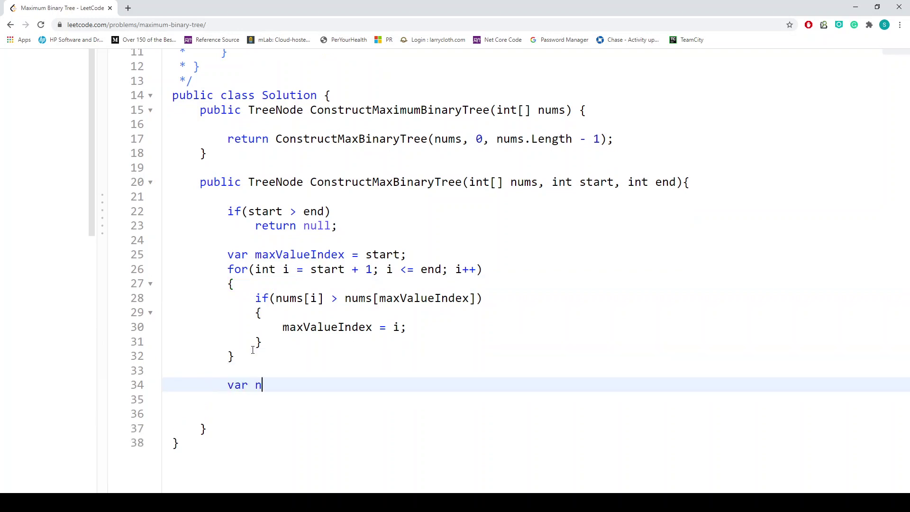
pyautogui.write('ode = new ')
pyautogui.write('TreeNode(')
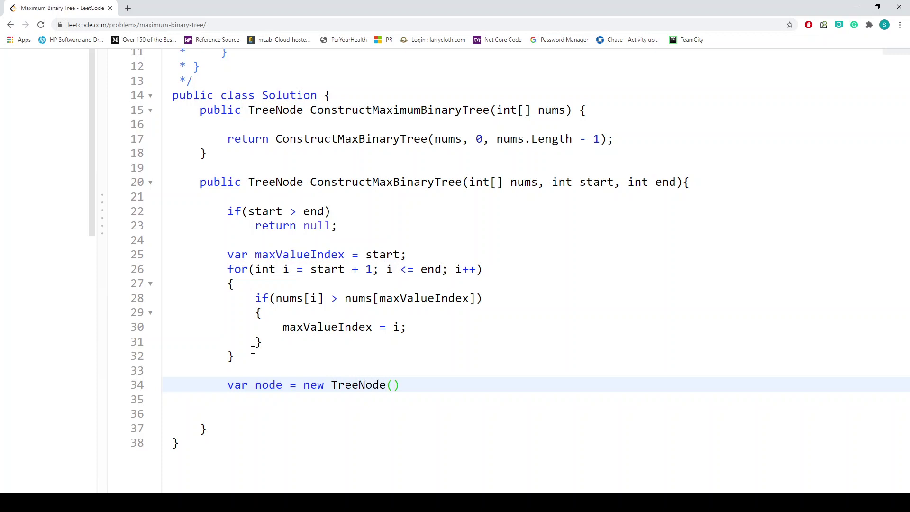
pyautogui.write('nums[')
pyautogui.write('maxValueInd')
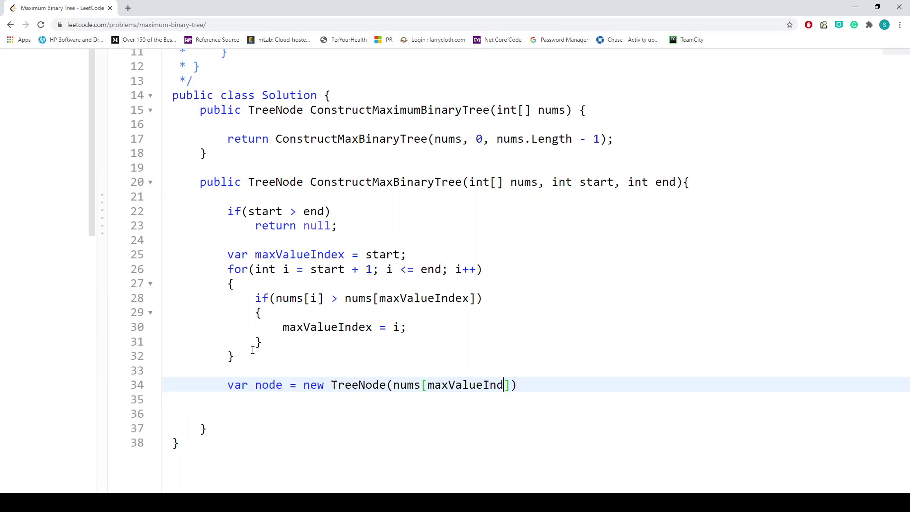
pyautogui.write('ex]);')
pyautogui.press('Return')
pyautogui.write('nod')
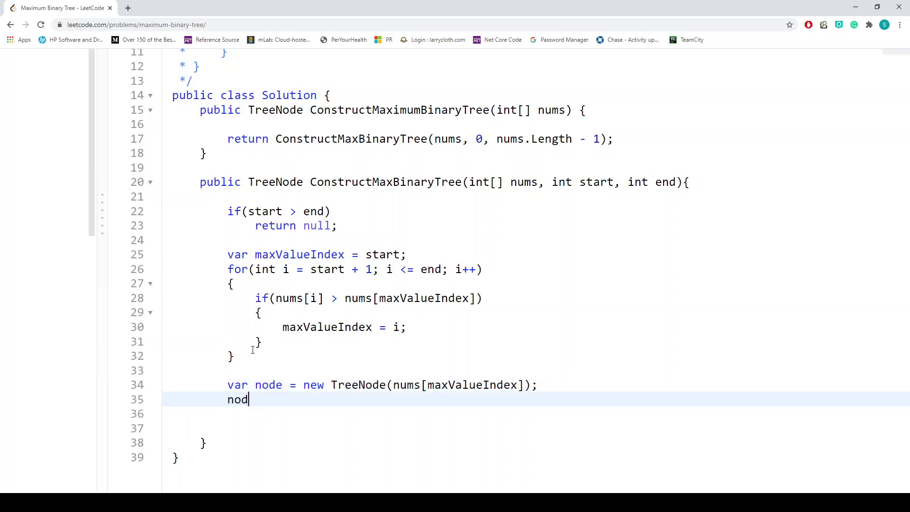
pyautogui.write('e.left = ')
pyautogui.write('Const')
pyautogui.write('ructMaxBin')
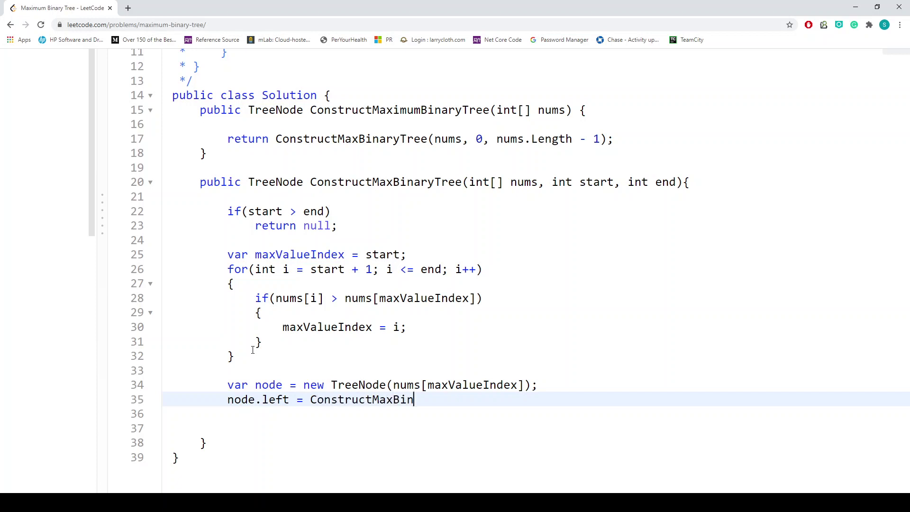
pyautogui.write('aryTree(n')
pyautogui.write('ums, ')
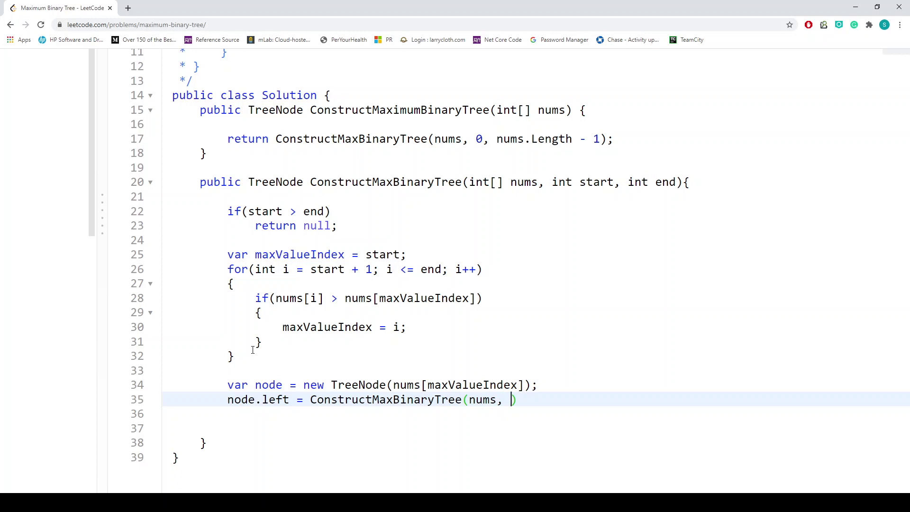
pyautogui.write('sta')
pyautogui.write('rt, ')
pyautogui.write('maxValueI')
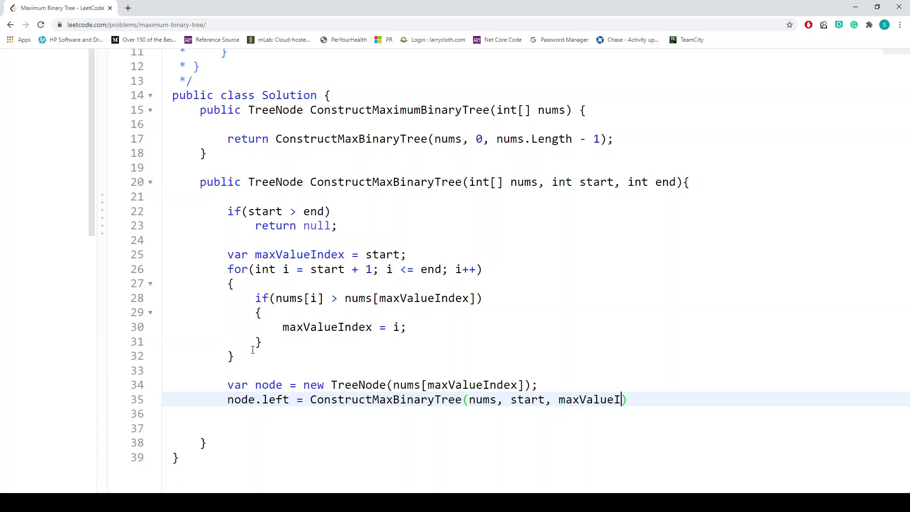
pyautogui.write('ndex -')
pyautogui.write(' 1);')
pyautogui.press('Return')
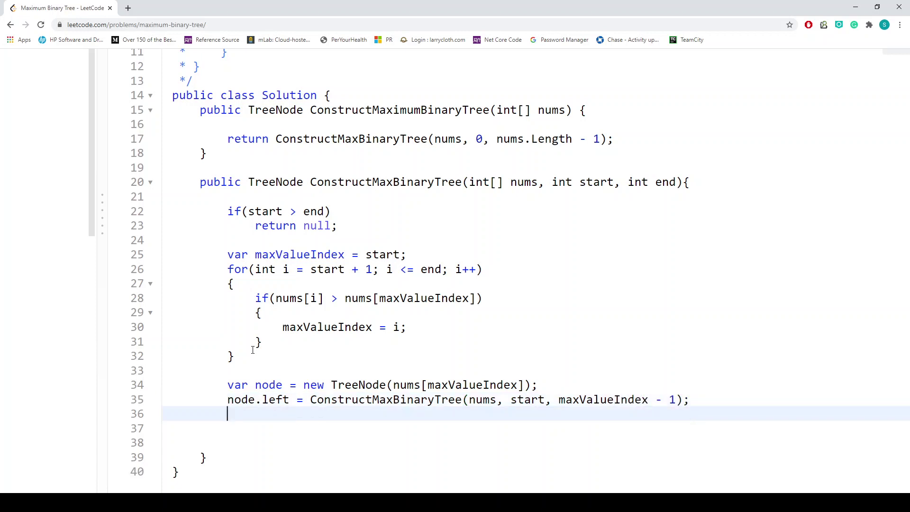
pyautogui.write('node.')
pyautogui.write('right = Const')
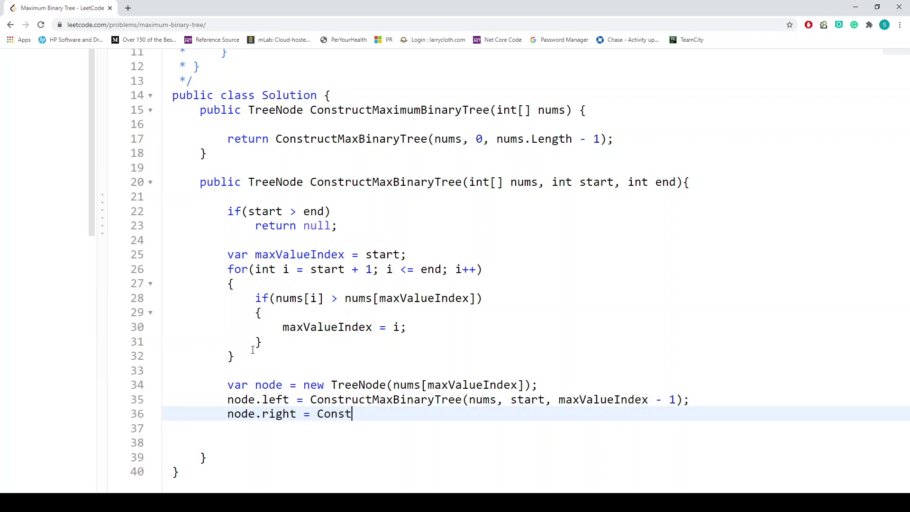
pyautogui.write('ructMaxBinar')
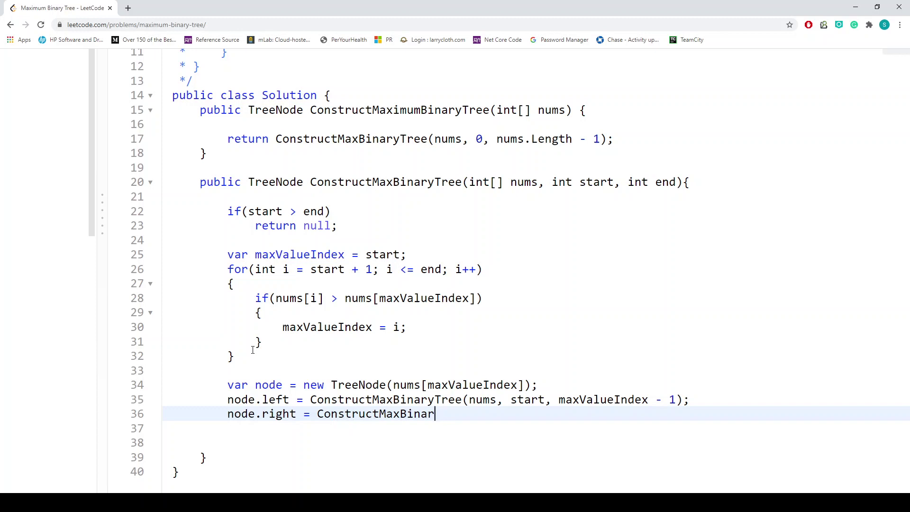
pyautogui.write('yTree(n')
pyautogui.write('ums,')
pyautogui.scroll(-2, 34, 306)
pyautogui.scroll(-2, 151, 336)
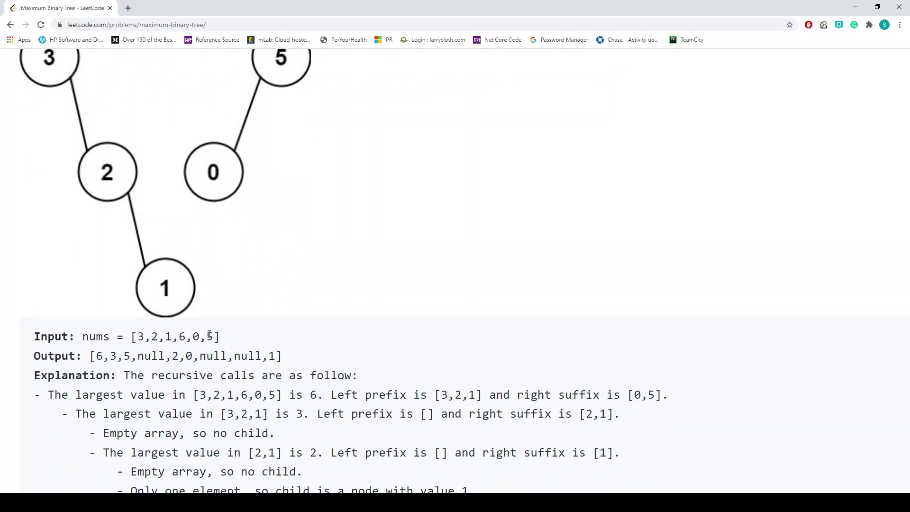
pyautogui.hscroll(5, 209, 335)
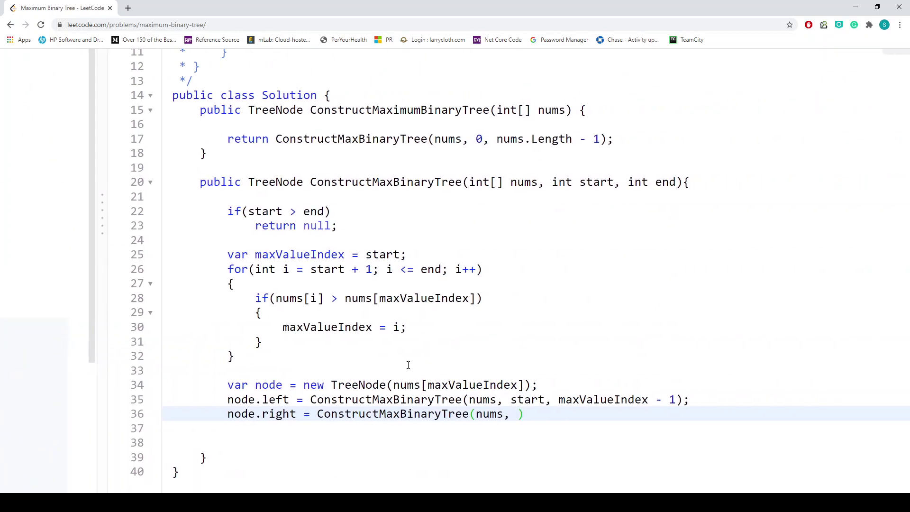
pyautogui.write('max')
pyautogui.write('Val')
pyautogui.write('ue')
# Step: Set node.right = ConstructMaxBinaryTree(nums, maxValueIndex + 1, end), remove blank lines, and exit full-screen
pyautogui.press('BackSpace')
pyautogui.write('eIndex')
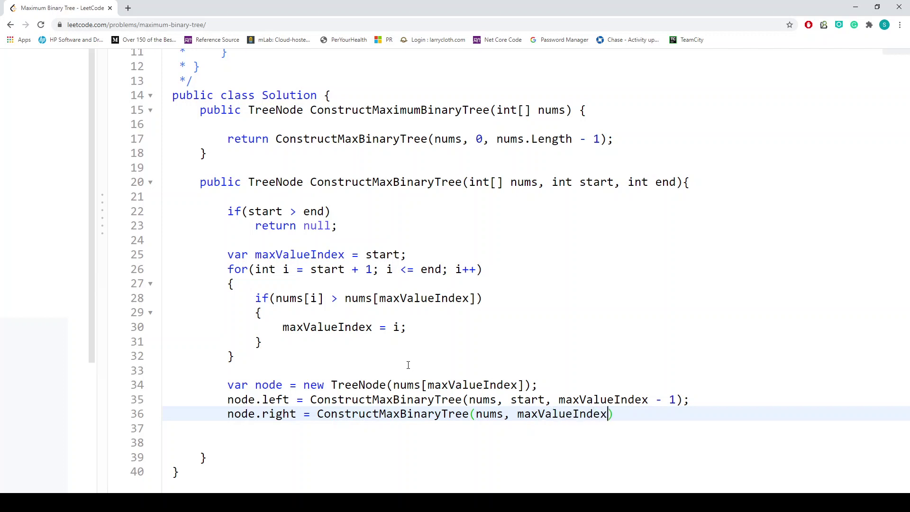
pyautogui.write(' + 1, end')
pyautogui.write(")'")
pyautogui.press('Down')
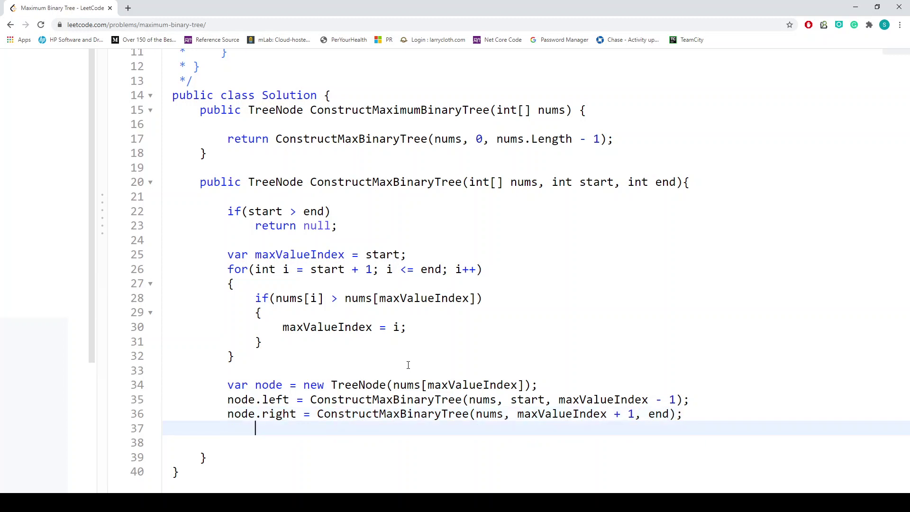
pyautogui.press('BackSpace')
pyautogui.press('BackSpace')
pyautogui.press('Delete')
pyautogui.press('Delete')
pyautogui.scroll(-1, 356, 289)
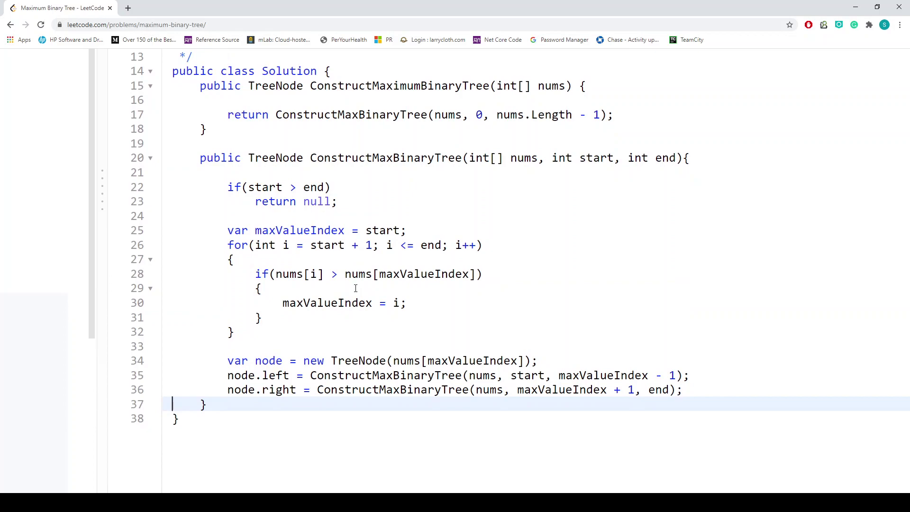
pyautogui.scroll(-1, 356, 288)
pyautogui.scroll(5, 356, 287)
pyautogui.scroll(-3, 355, 289)
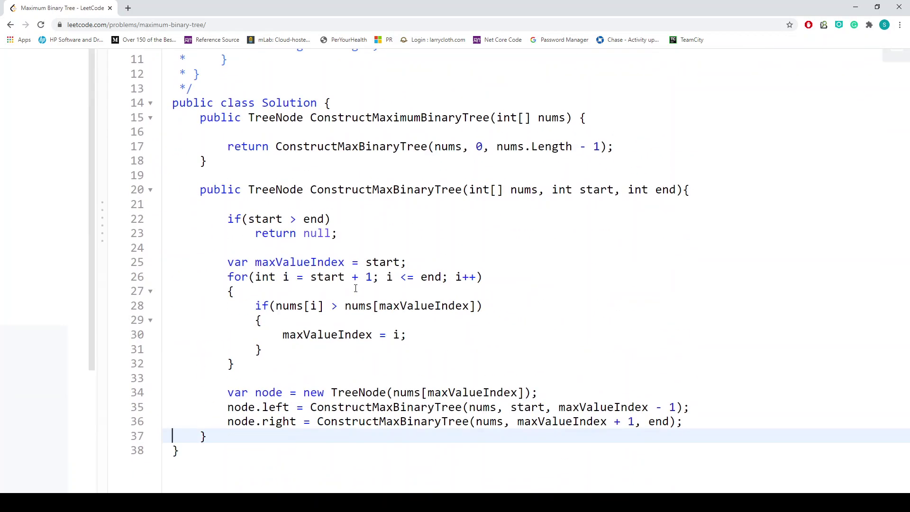
pyautogui.press('Escape')
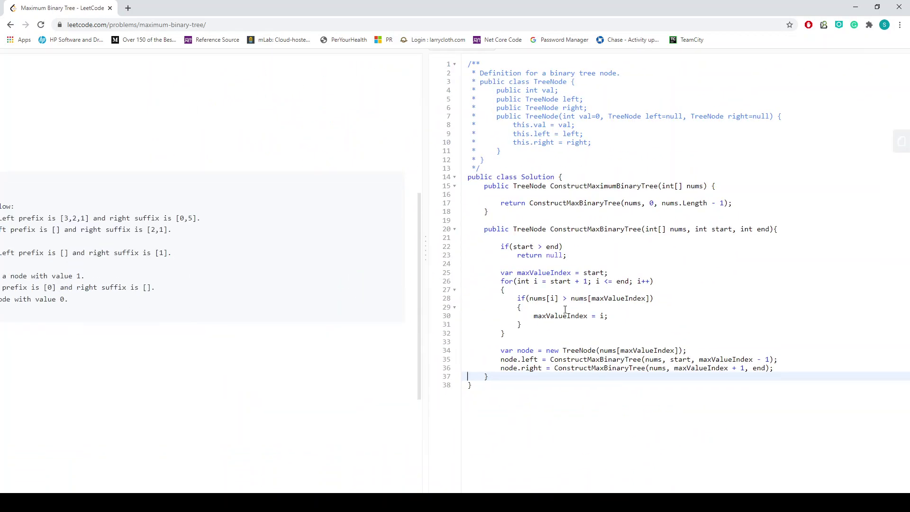
# Step: Run the code, fix the CS0161 error by ending the helper with 'return node;', and rerun
pyautogui.click(796, 479)
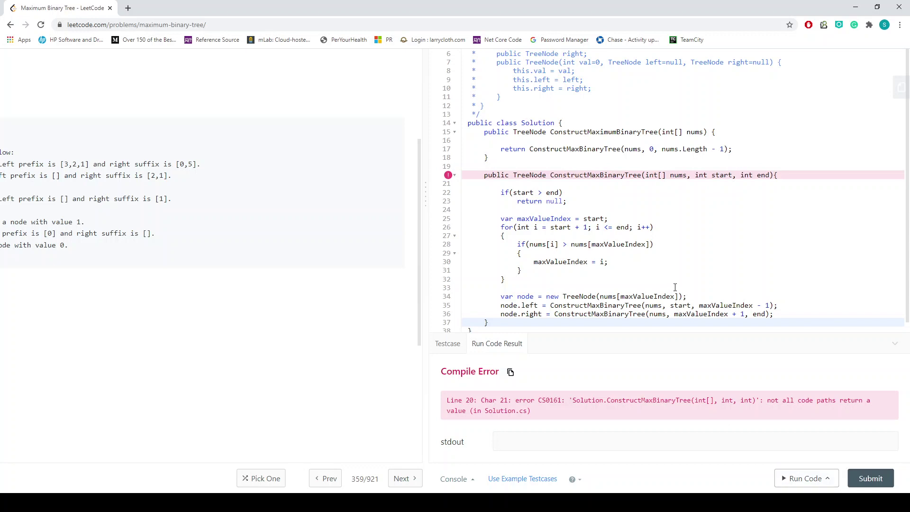
pyautogui.scroll(-1, 675, 286)
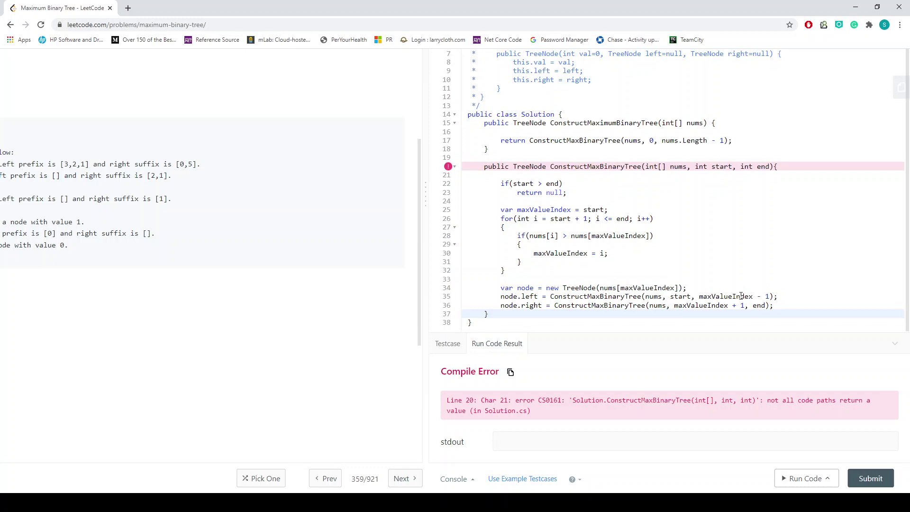
pyautogui.click(780, 305)
pyautogui.press('Return')
pyautogui.press('Return')
pyautogui.write('return')
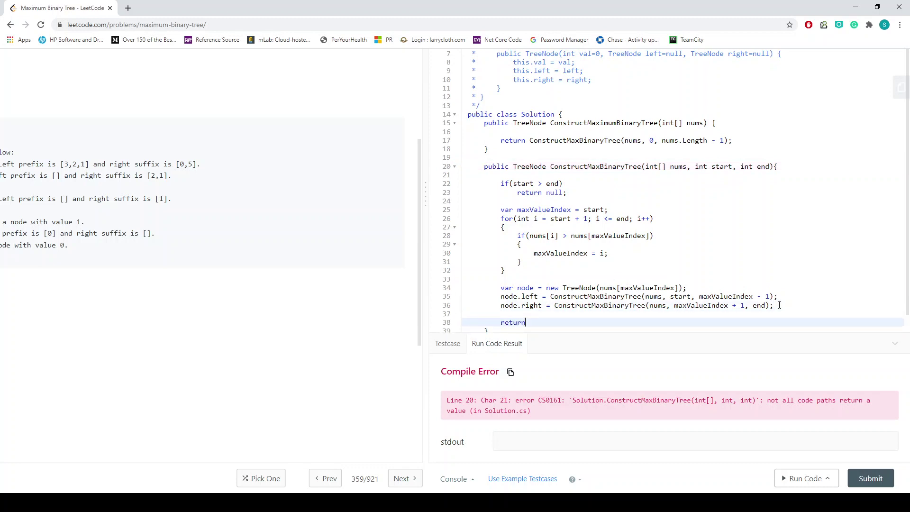
pyautogui.write(' node;')
pyautogui.click(813, 477)
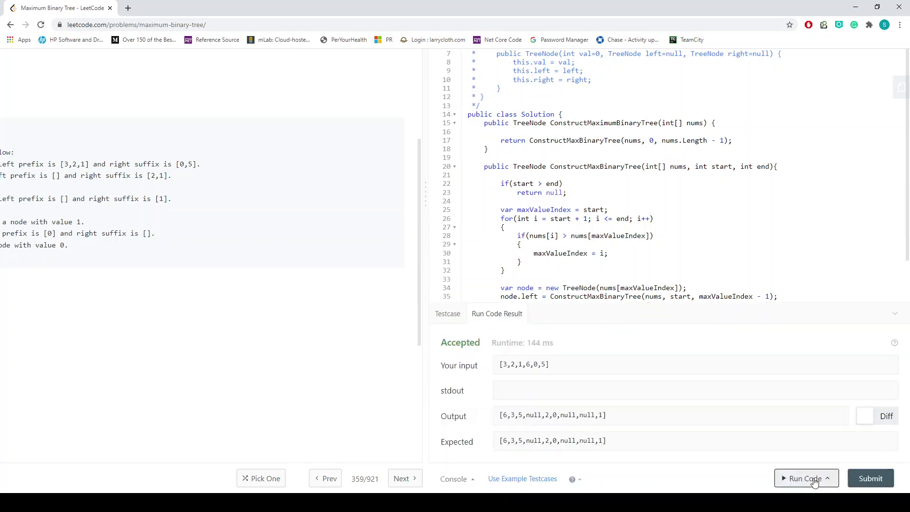
# Step: Submit the accepted Maximum Binary Tree solution for judging
pyautogui.click(866, 480)
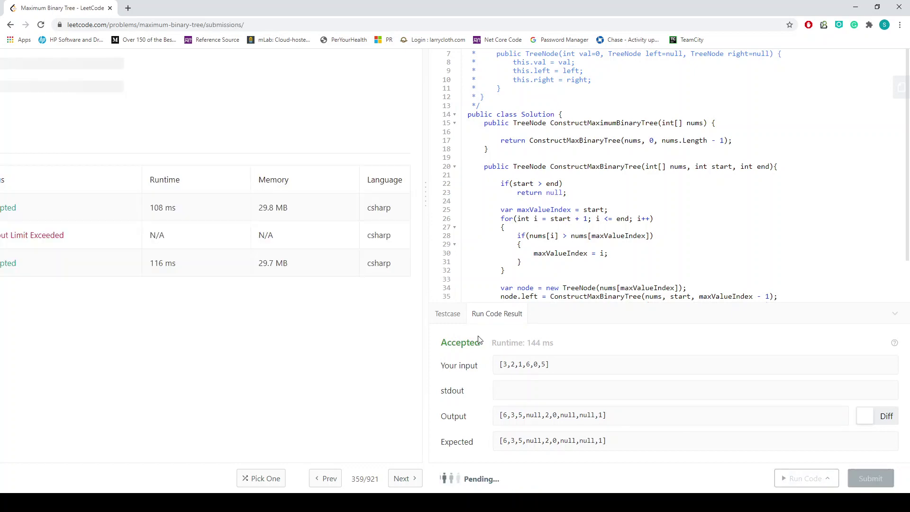